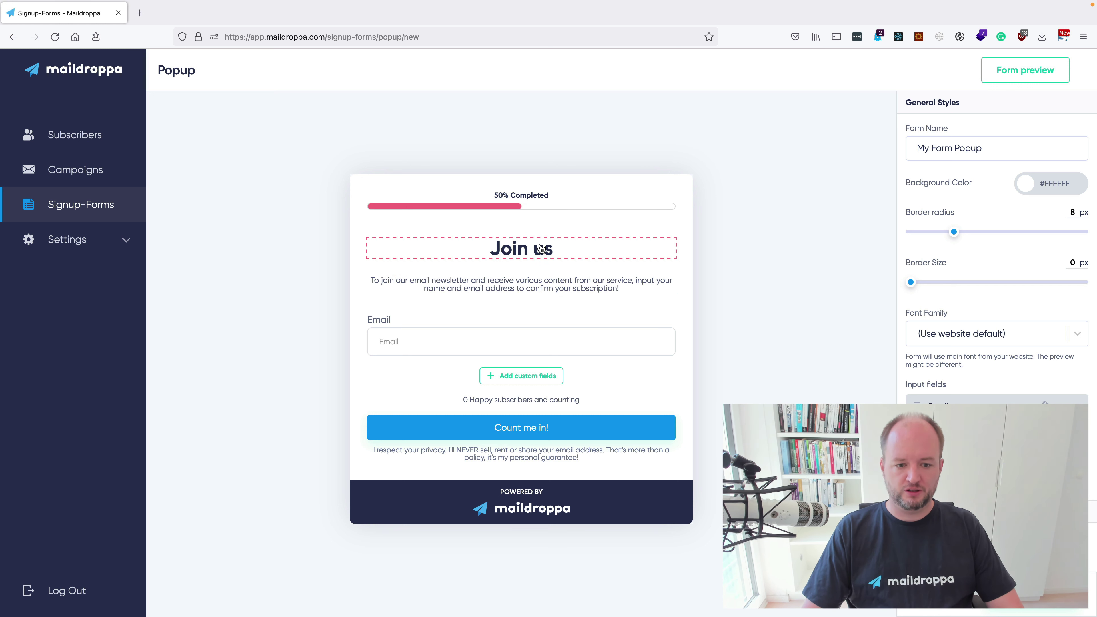
Set the progress bar style to None, removing the 50% Completed bar
click(507, 203)
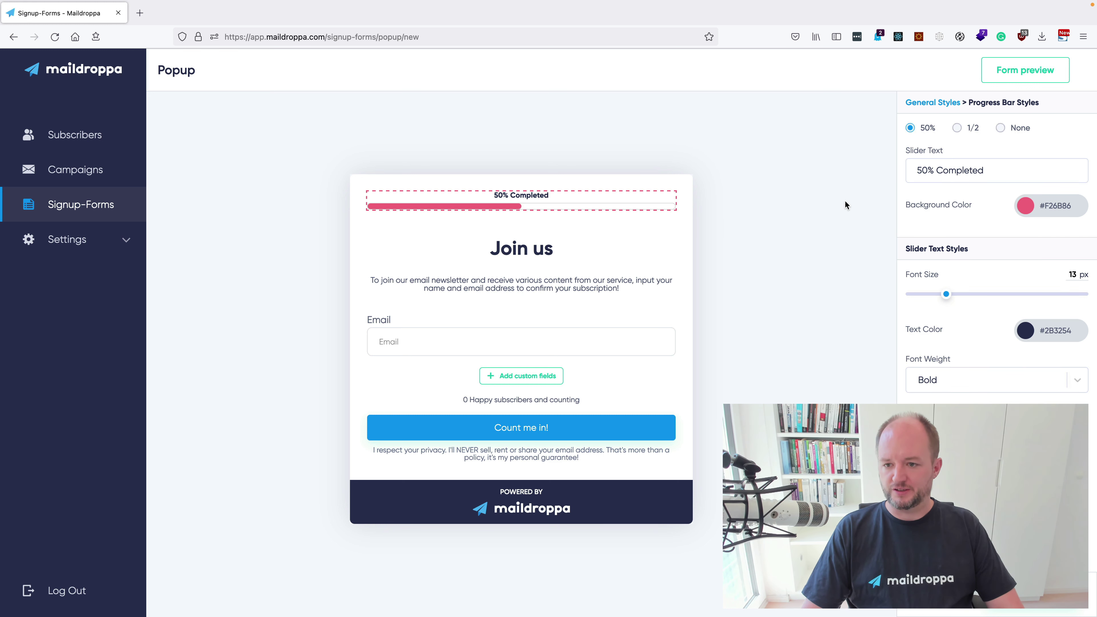
click(957, 128)
click(1006, 129)
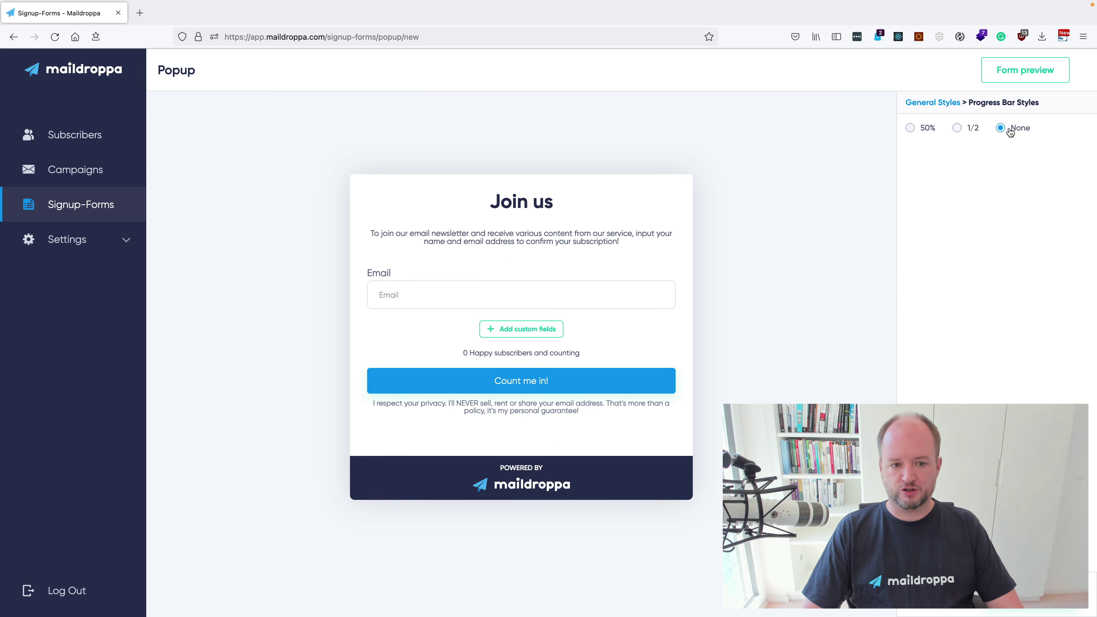
In General Styles, rename the form to 'My Popup'
click(932, 104)
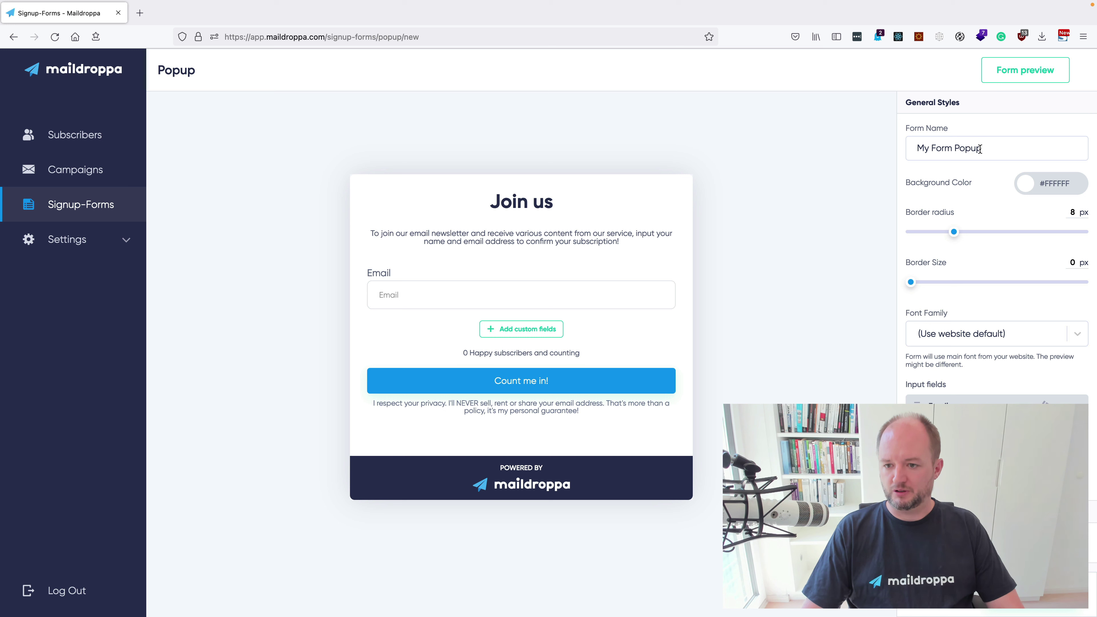
drag(953, 148, 906, 149)
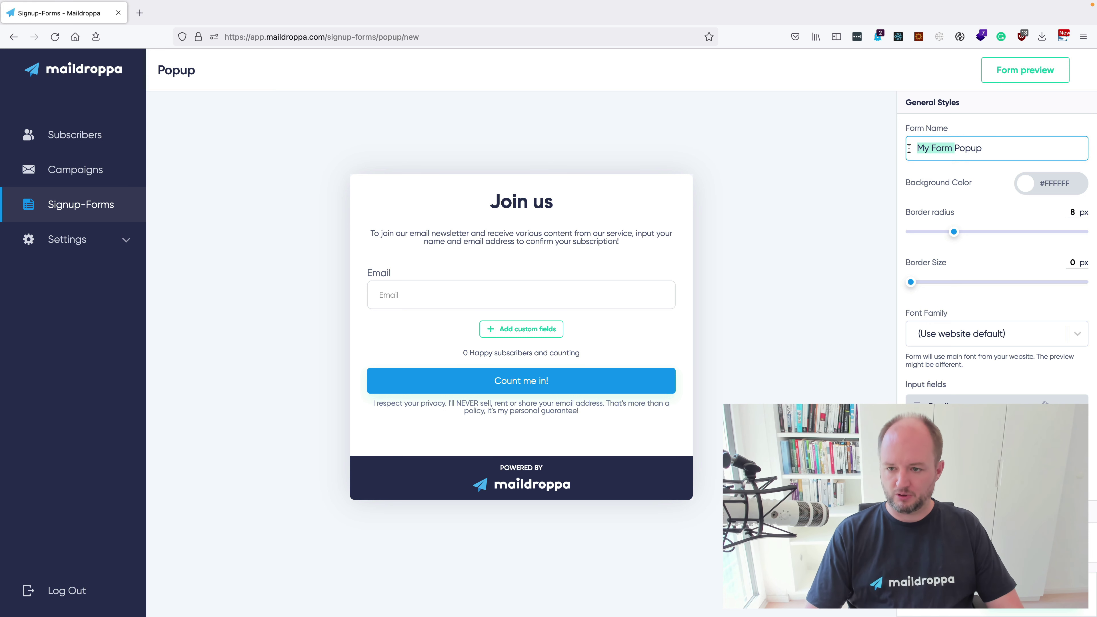
double_click(945, 149)
key(BackSpace)
key(BackSpace)
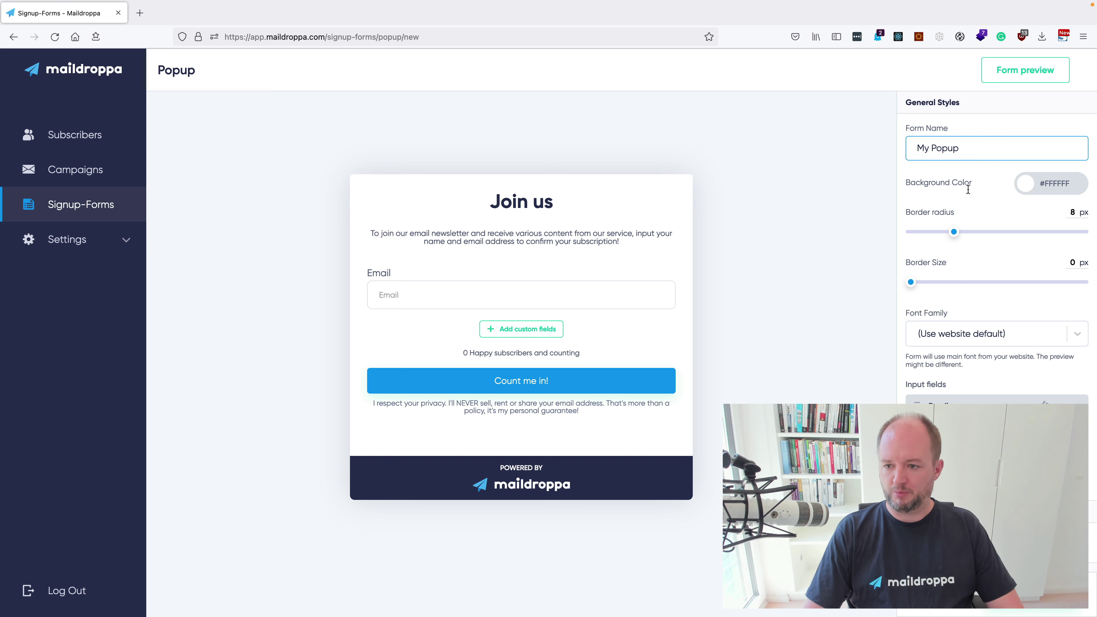
Set the form background color to pale yellow #EDE8B3 using the Spectrum palette
click(1031, 190)
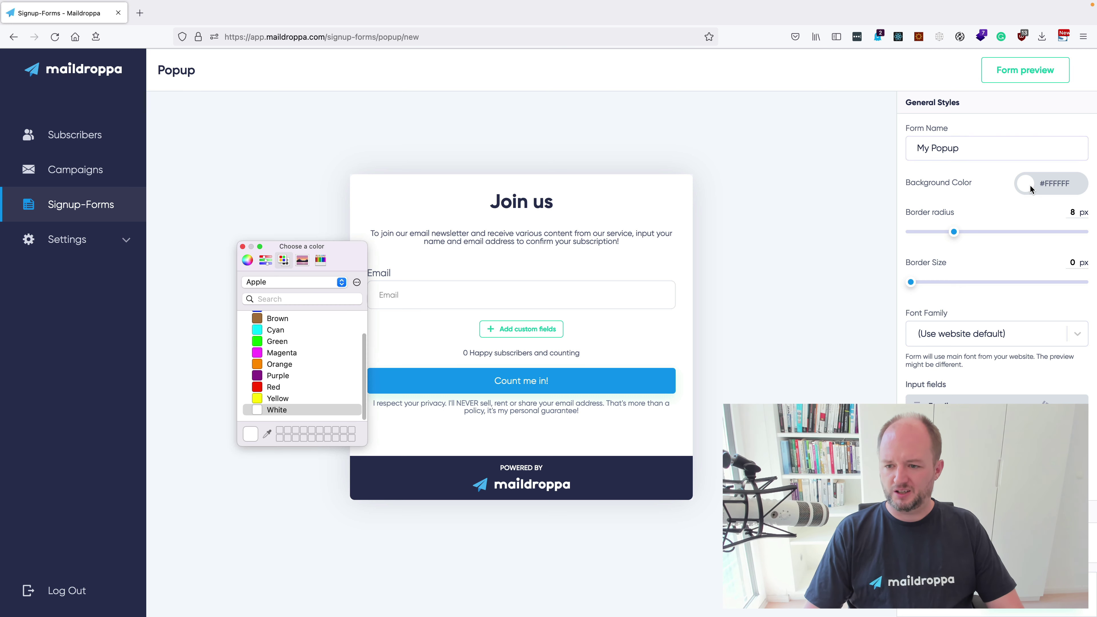
click(321, 261)
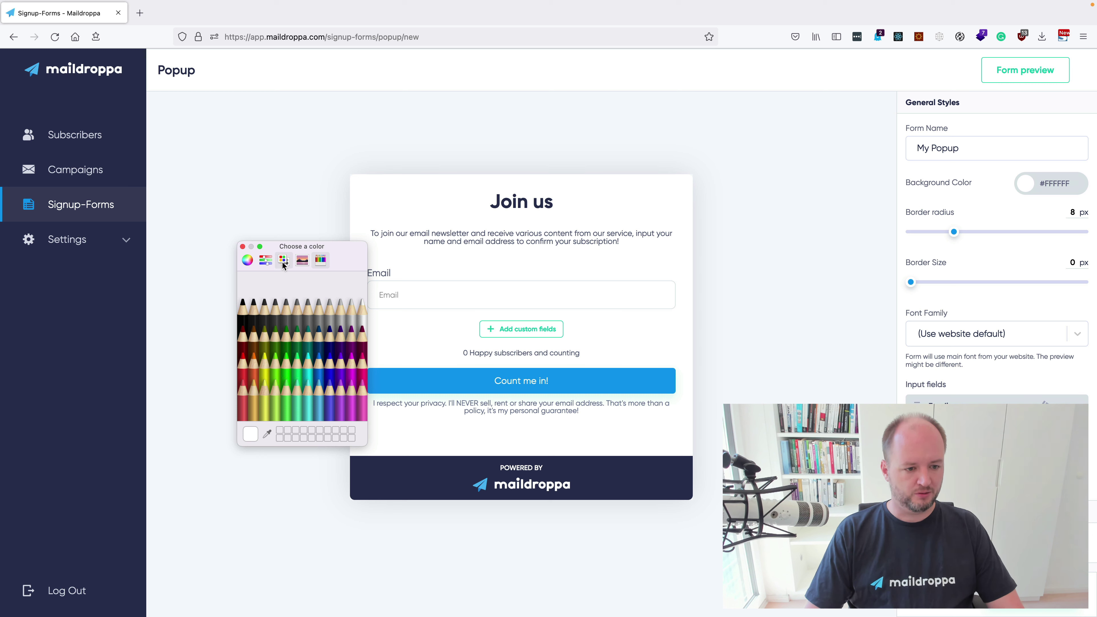
click(265, 260)
click(304, 261)
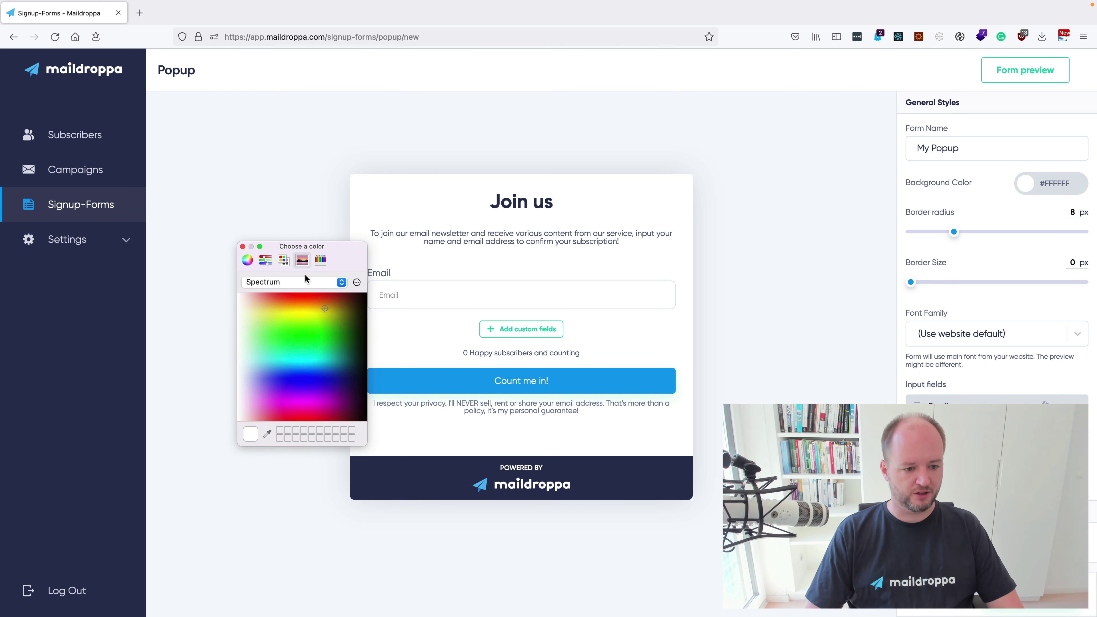
drag(301, 311, 253, 315)
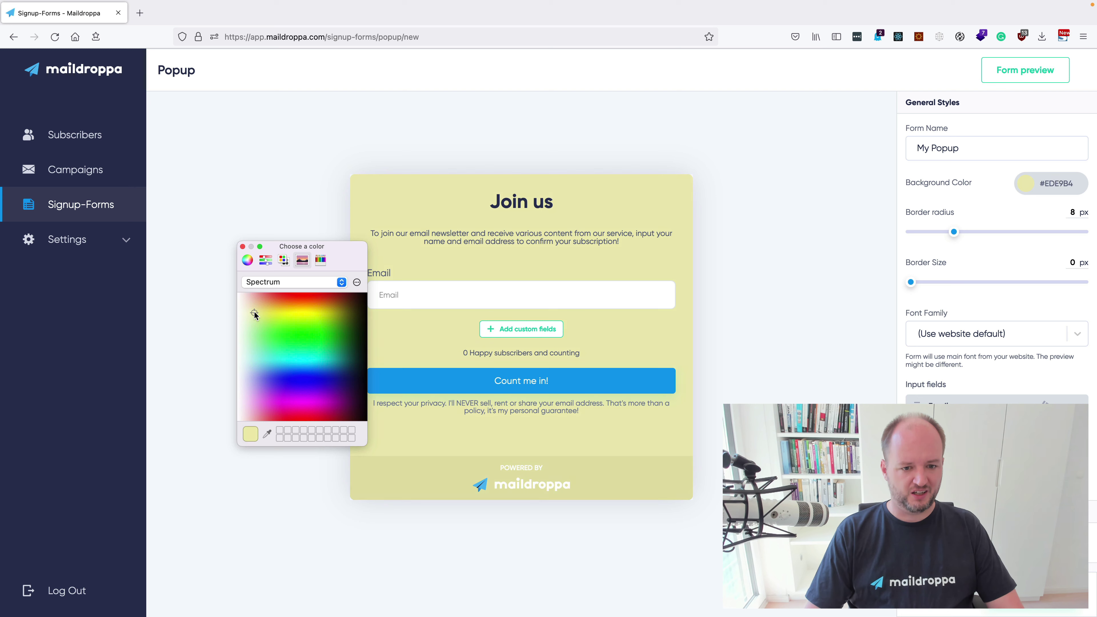
click(242, 246)
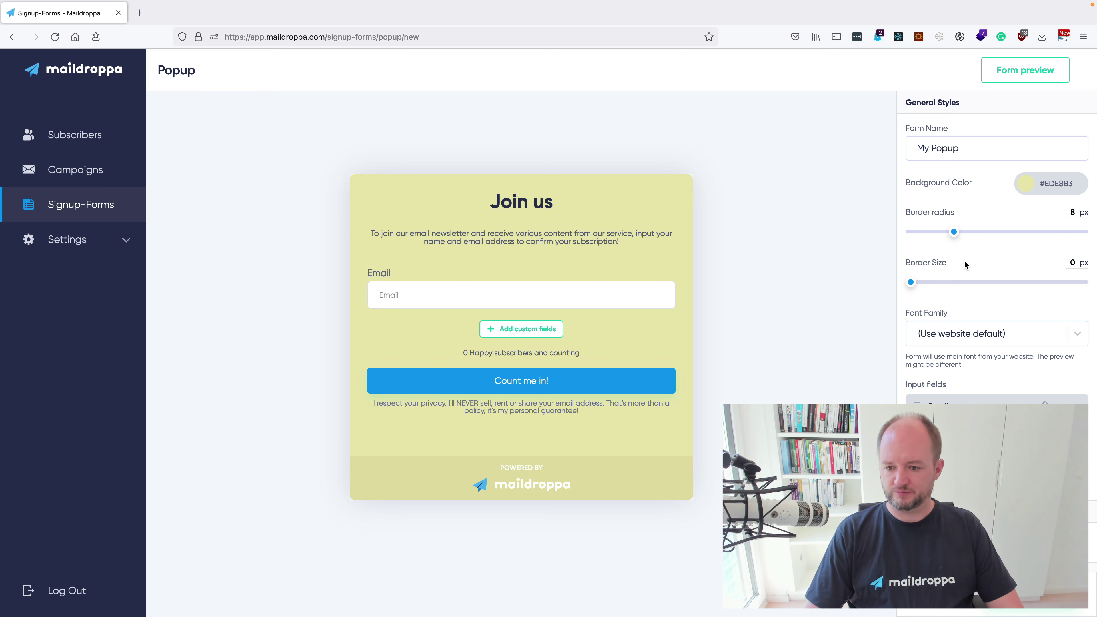
Change the Font Family from the website default to Georgia
scroll(965, 265, down, 3)
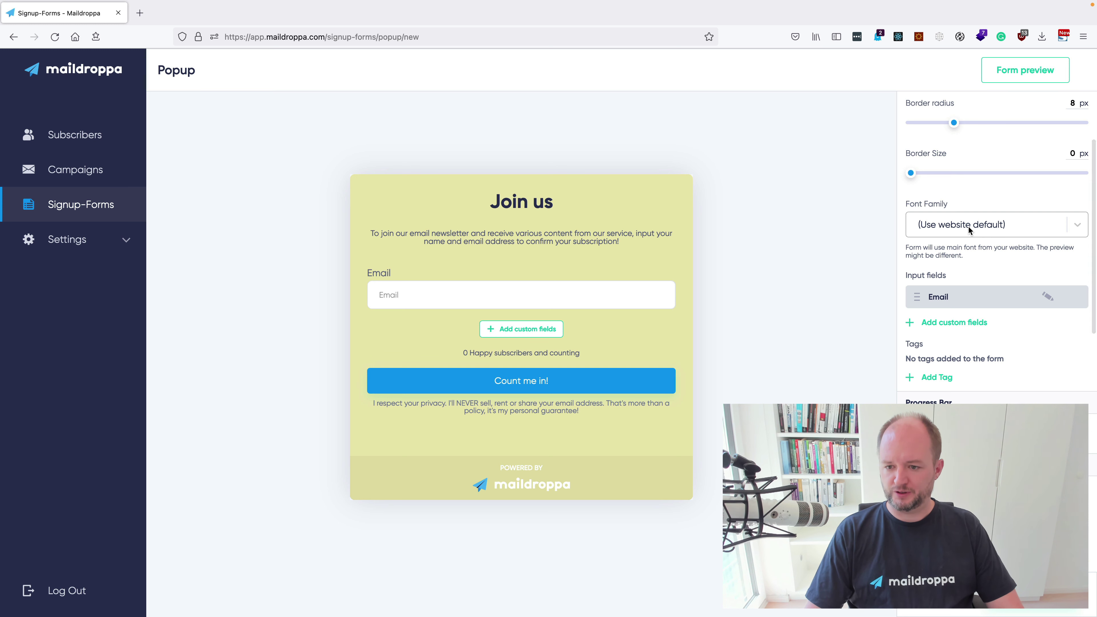
click(968, 226)
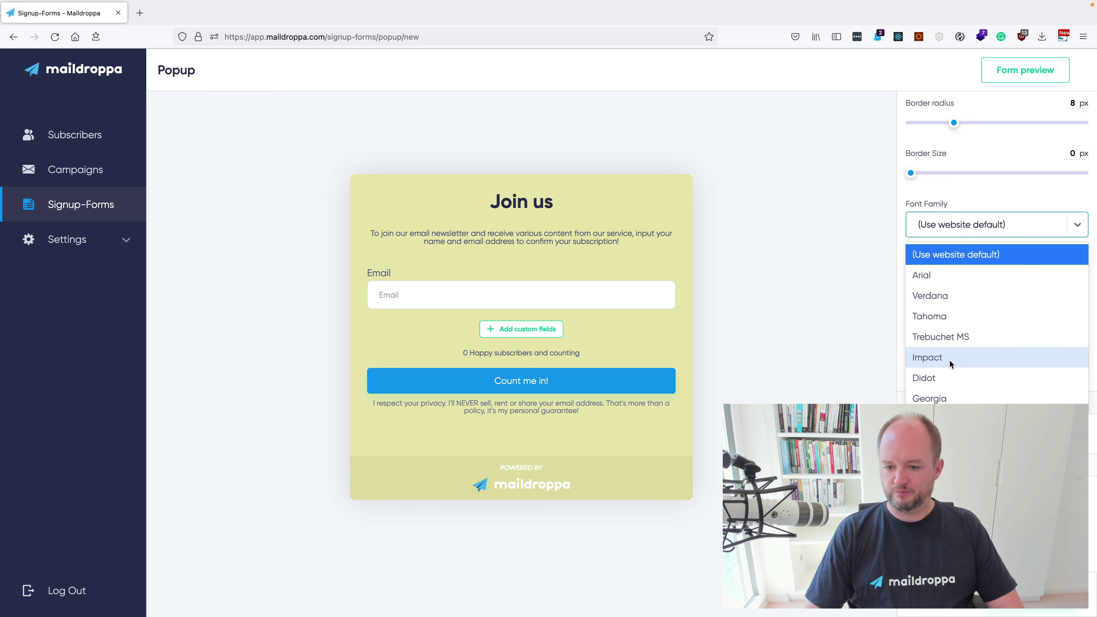
click(946, 395)
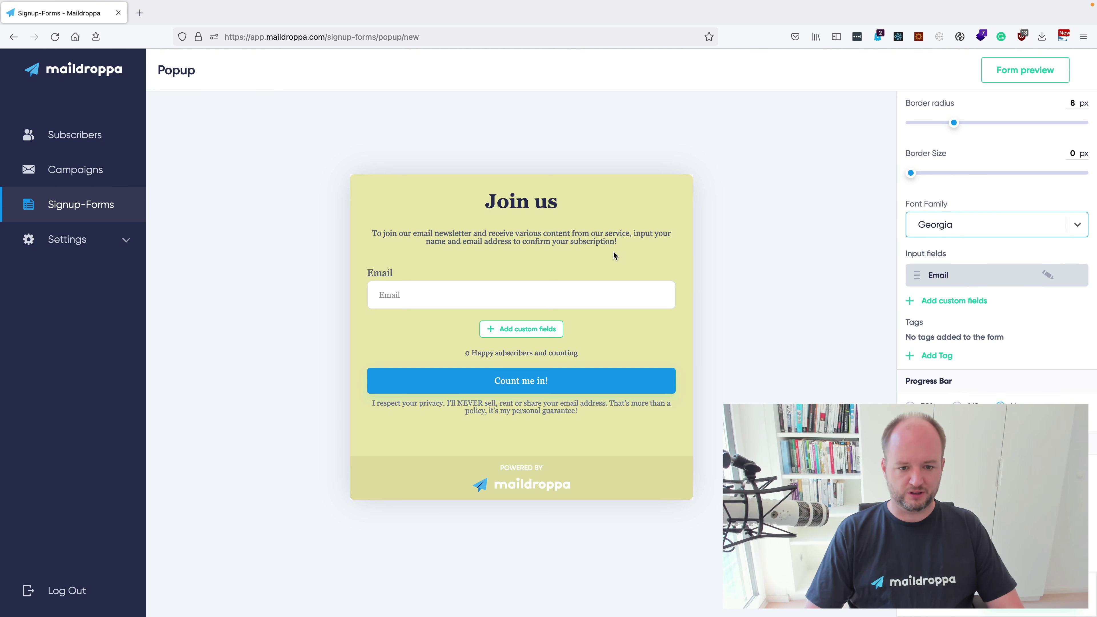
scroll(913, 261, down, 2)
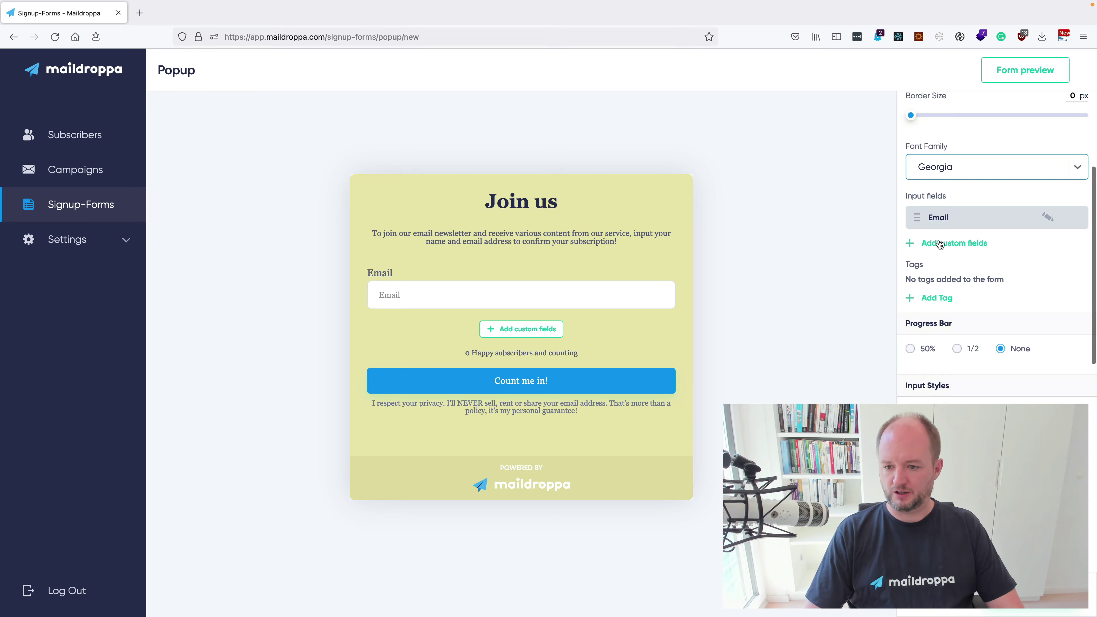
Add a First Name custom field with 'First Name' as its placeholder
click(942, 245)
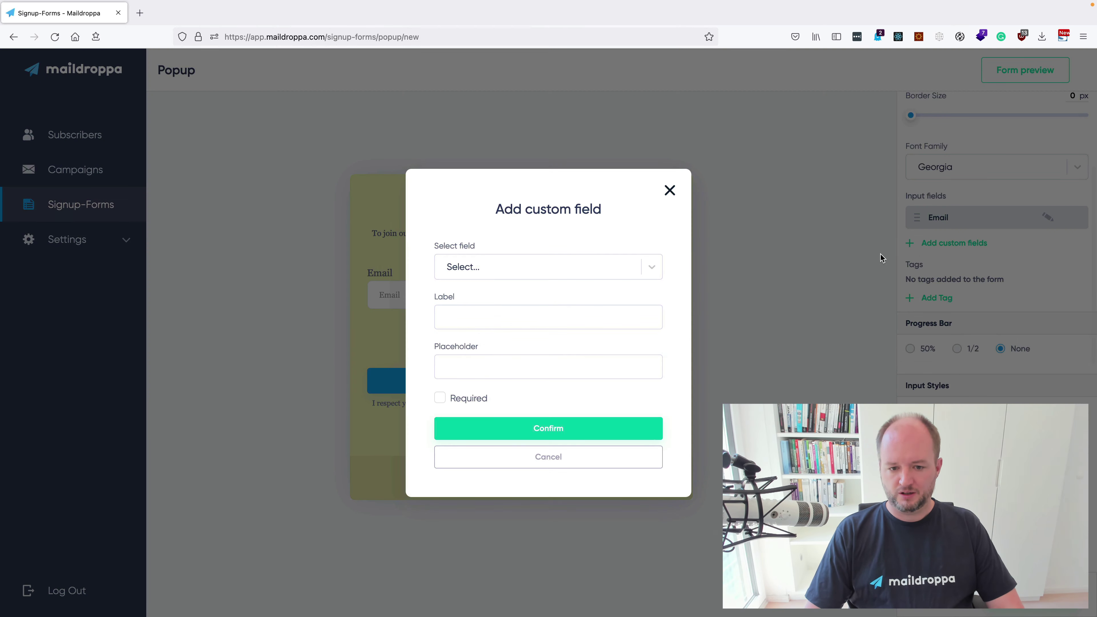
click(493, 267)
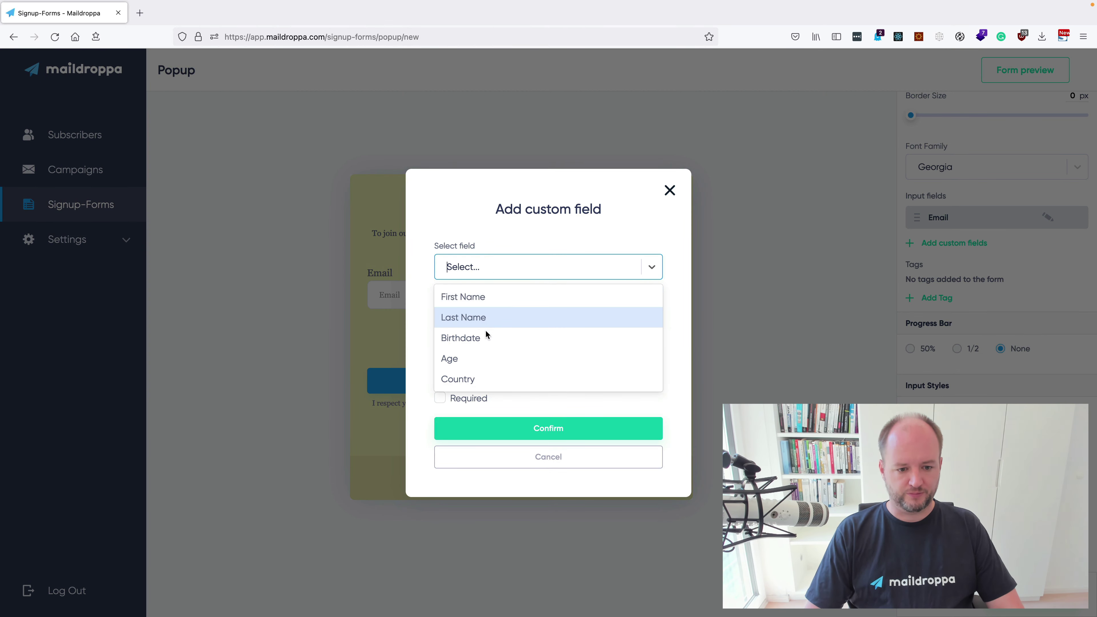
click(470, 303)
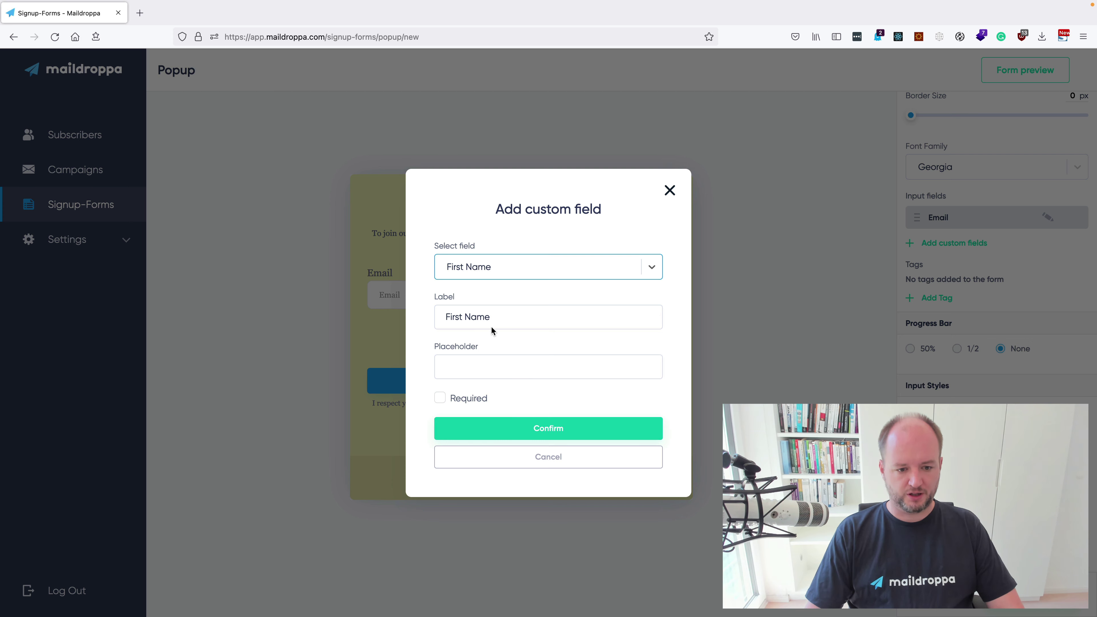
drag(496, 318, 416, 314)
key(ctrl+c)
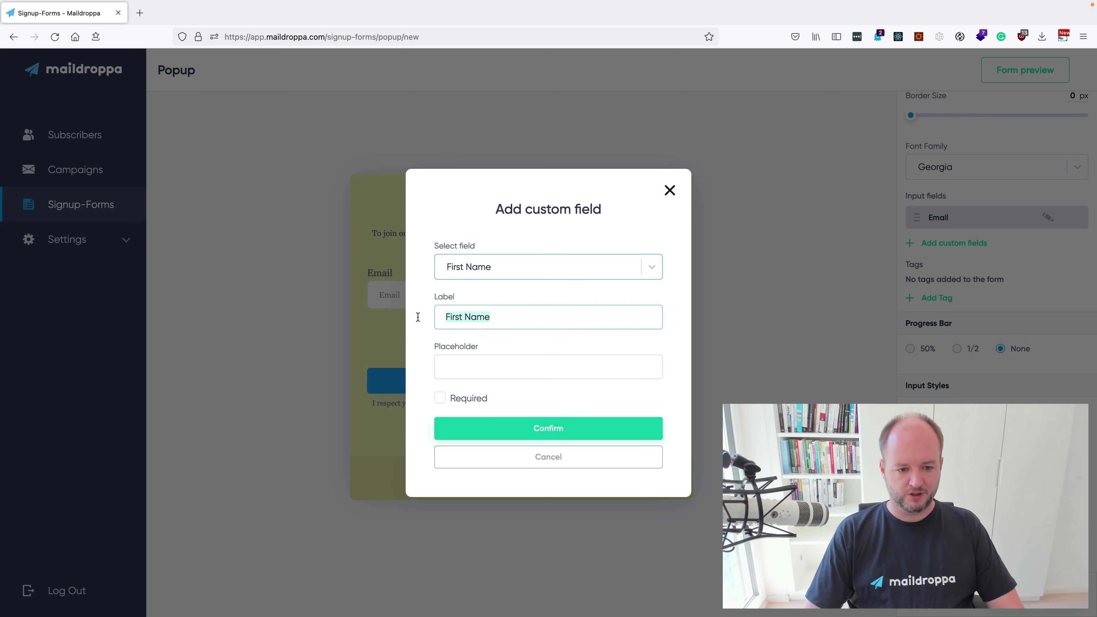
click(460, 366)
key(ctrl+v)
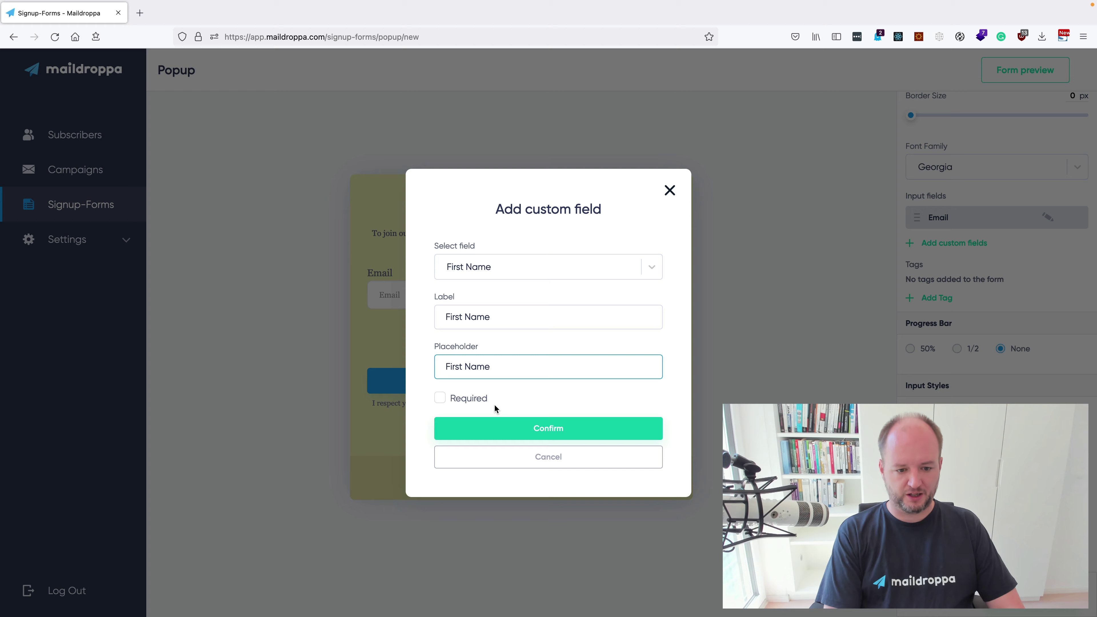
click(514, 425)
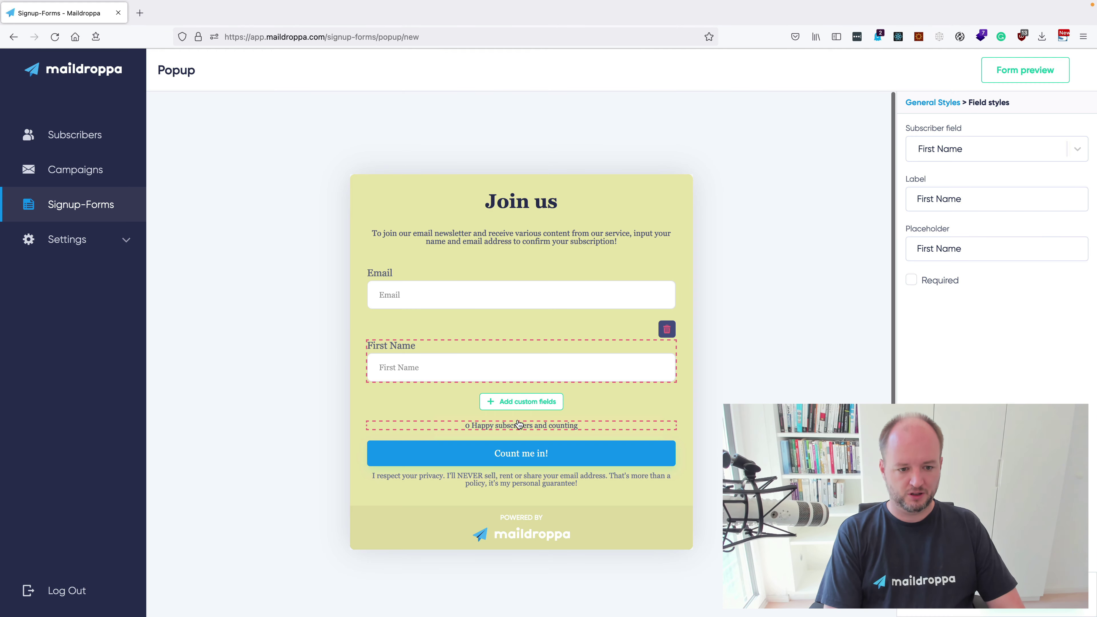
Add a required Last Name field with 'Last Name' as its placeholder
click(550, 403)
click(496, 264)
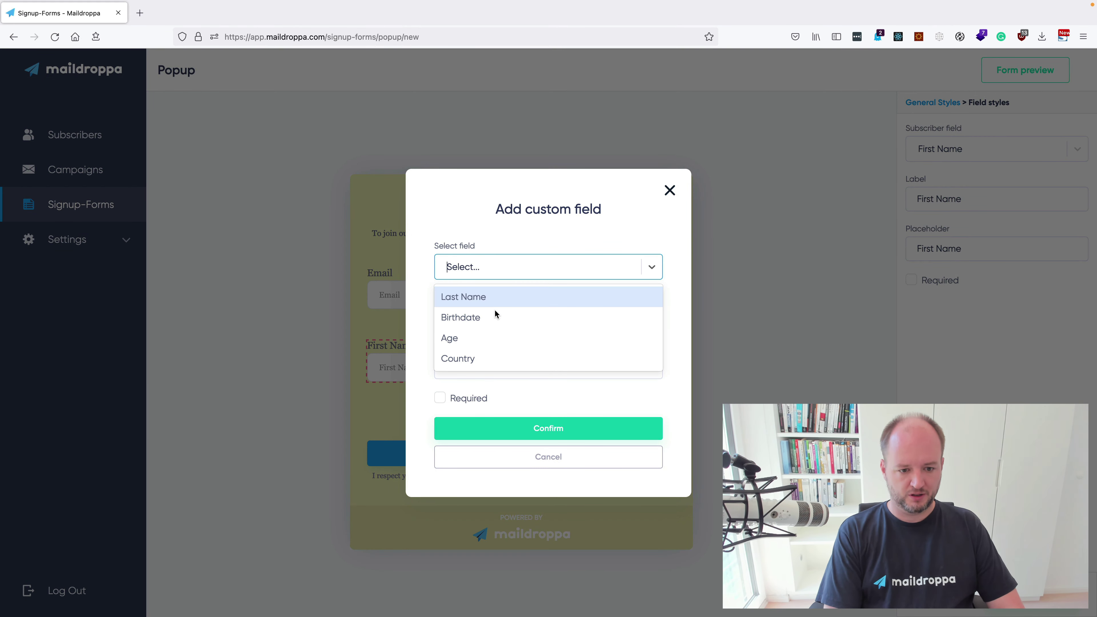
click(486, 302)
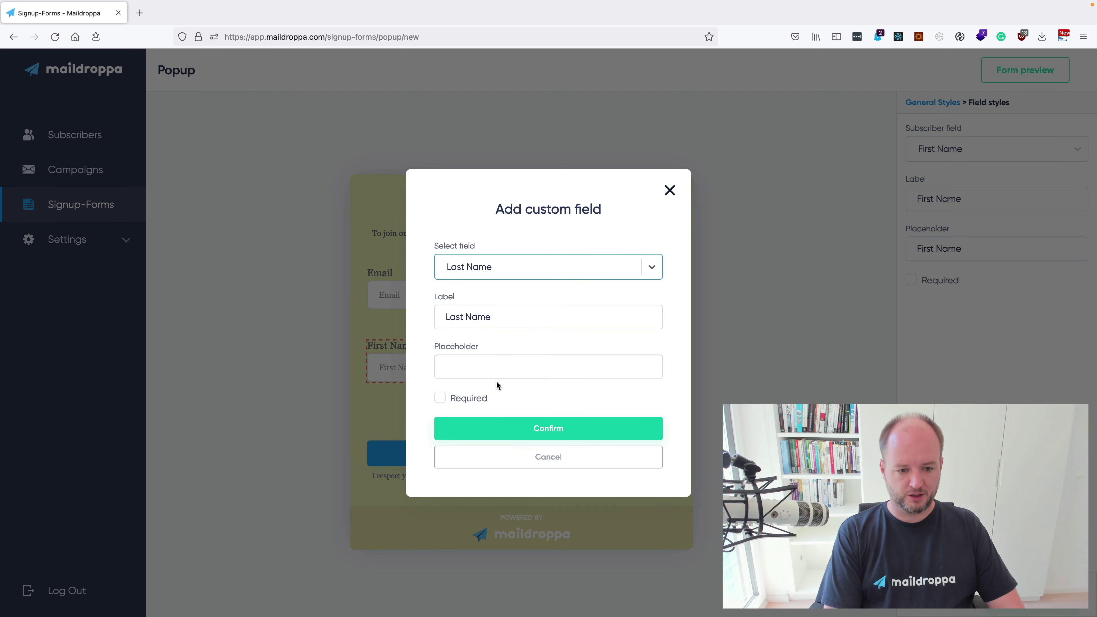
triple_click(500, 323)
key(ctrl+c)
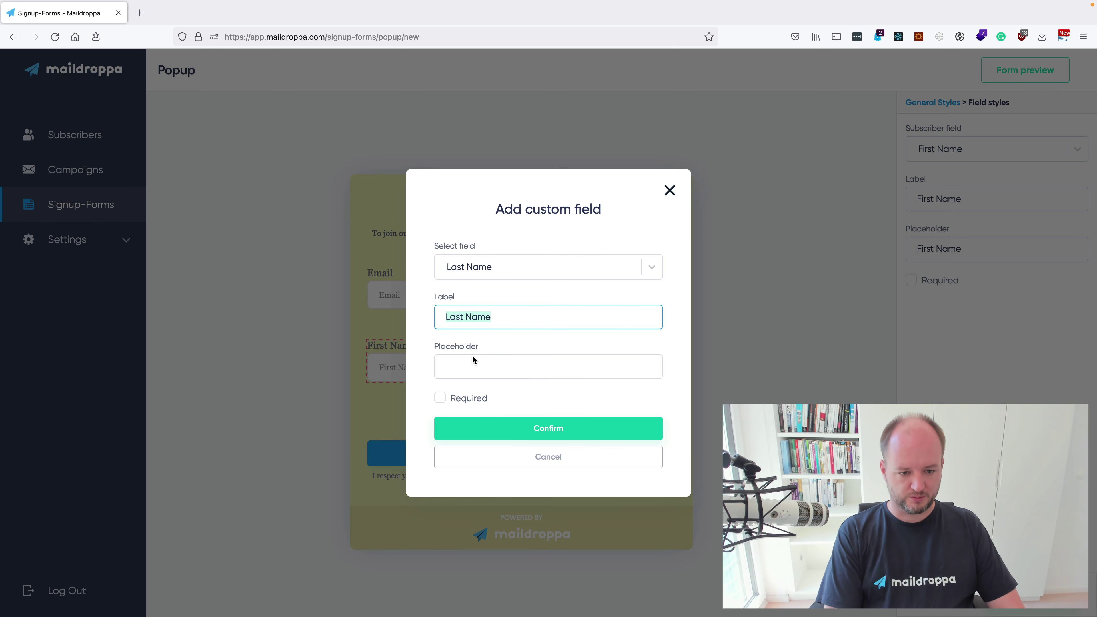
click(473, 360)
key(ctrl+v)
click(472, 400)
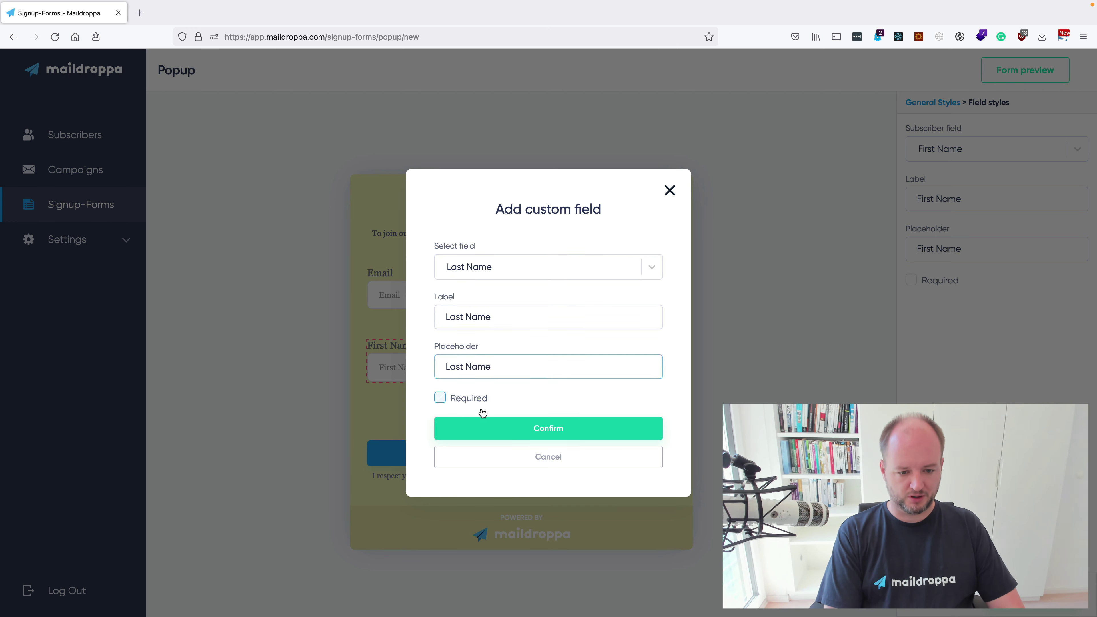
click(510, 429)
scroll(510, 421, down, 2)
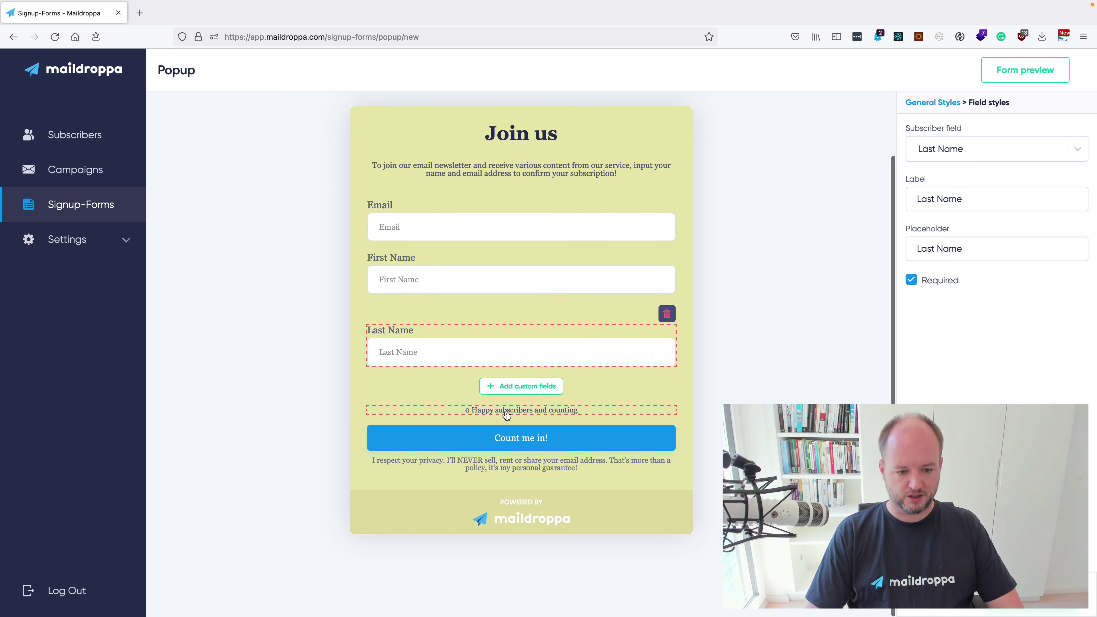
Untick Display Subscriber Counter so the subscriber count line disappears
click(486, 415)
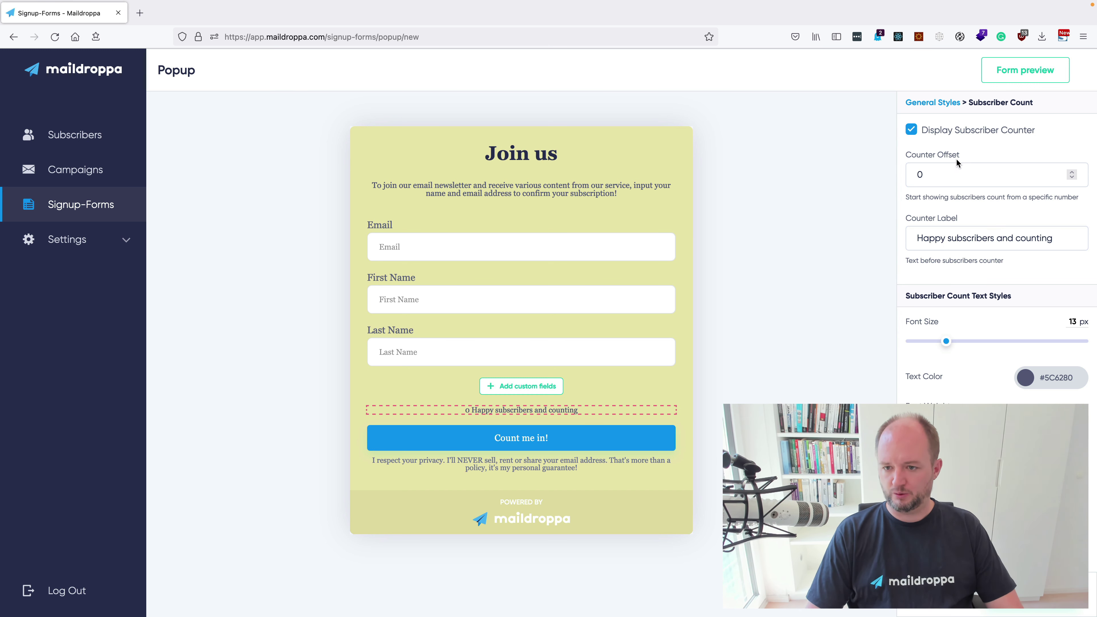
click(911, 129)
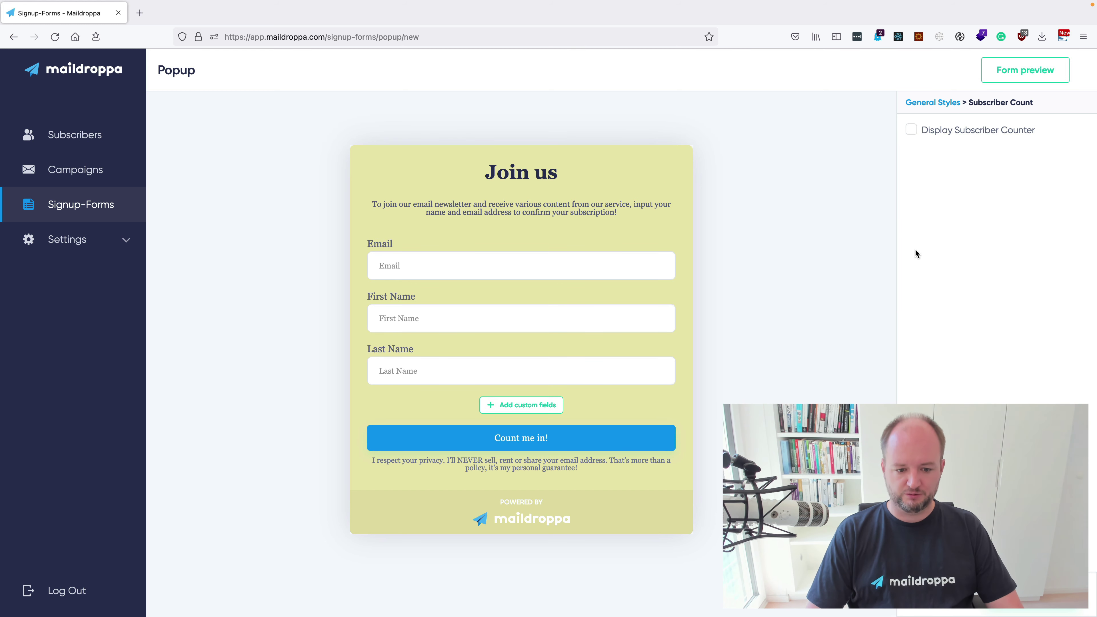
click(928, 103)
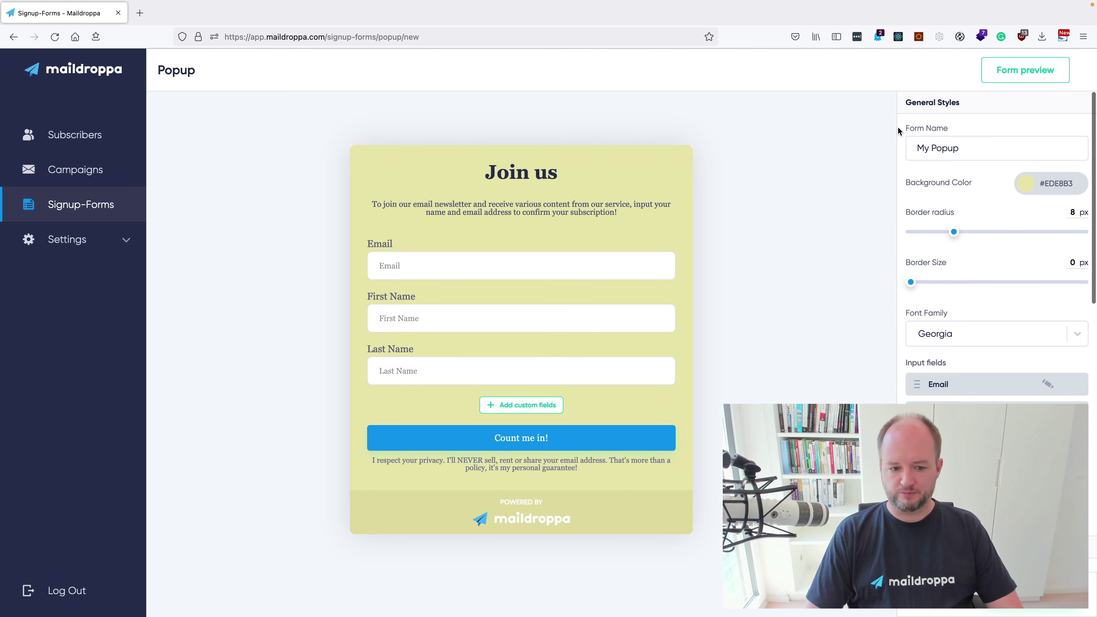
Change the Count me in! button background from blue #109CF1 to red #E23F20
click(524, 434)
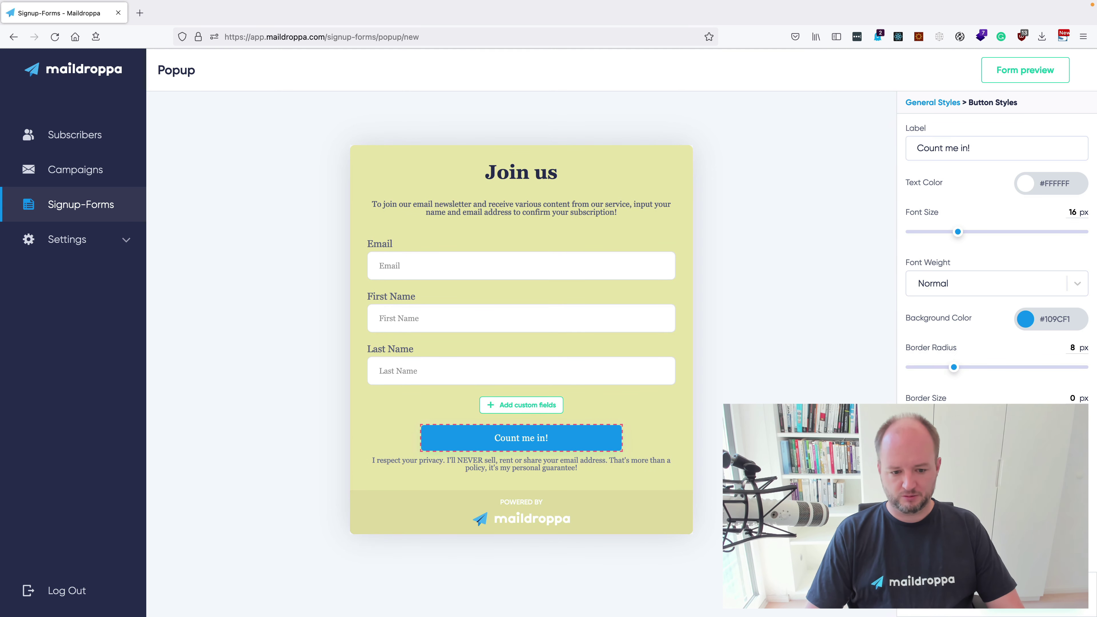
click(1026, 319)
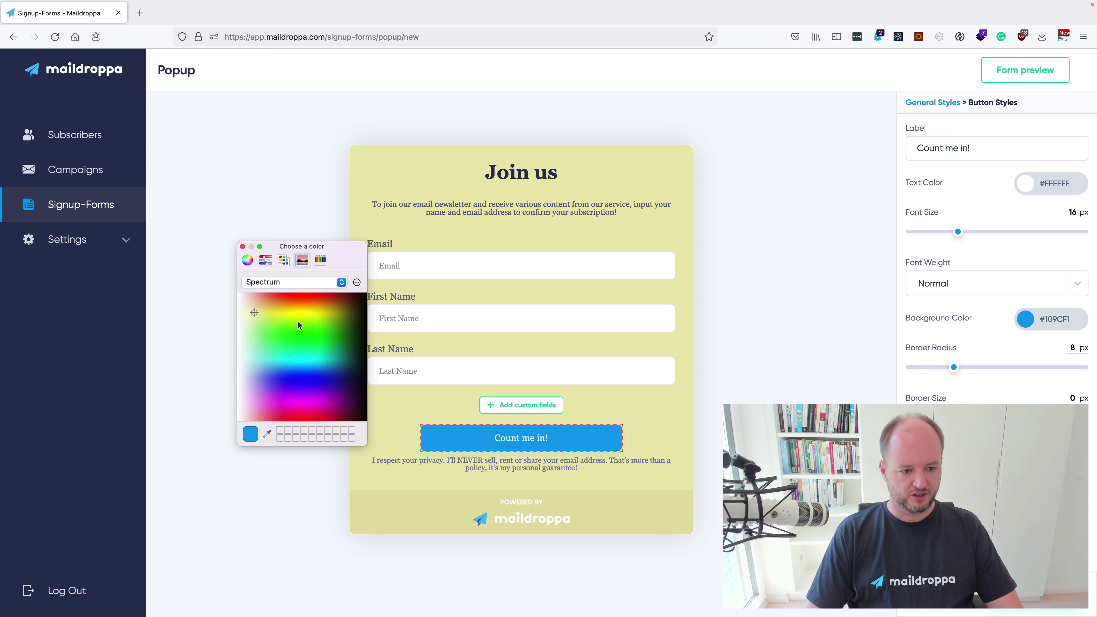
drag(297, 322, 313, 296)
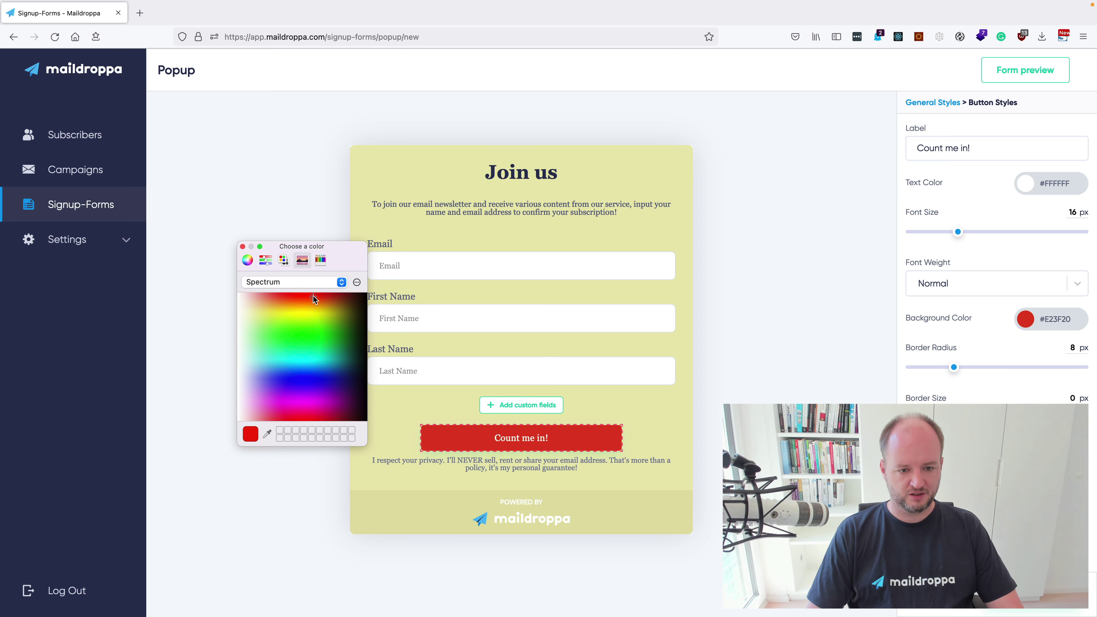
click(242, 246)
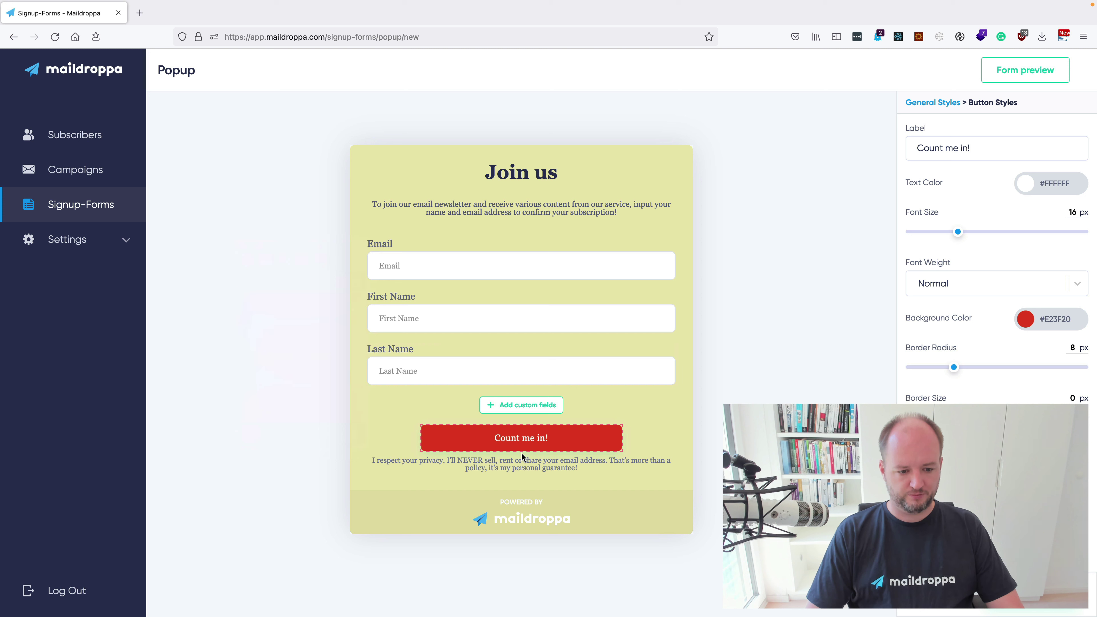
click(534, 471)
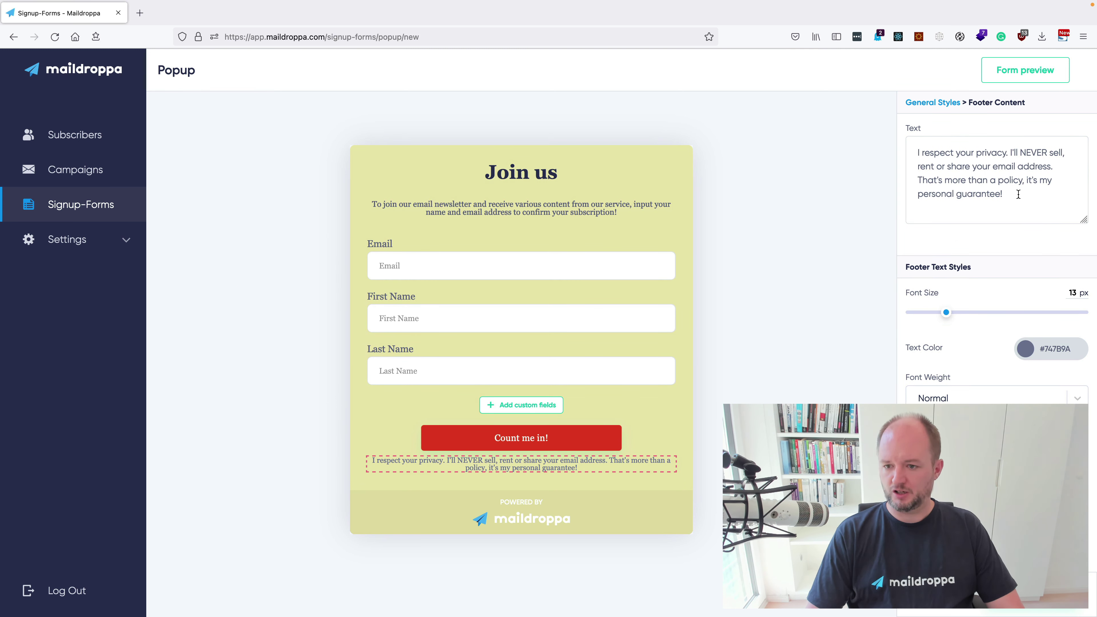
Delete the privacy footer's last sentence and set its Font Weight to Bold
drag(1006, 194, 889, 181)
key(BackSpace)
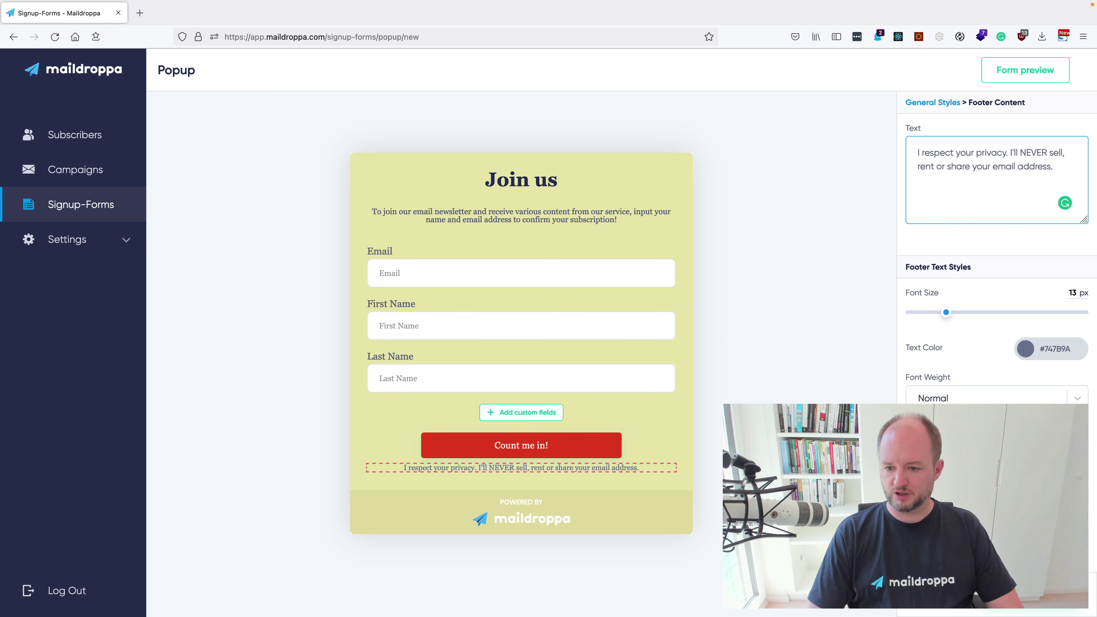
click(953, 399)
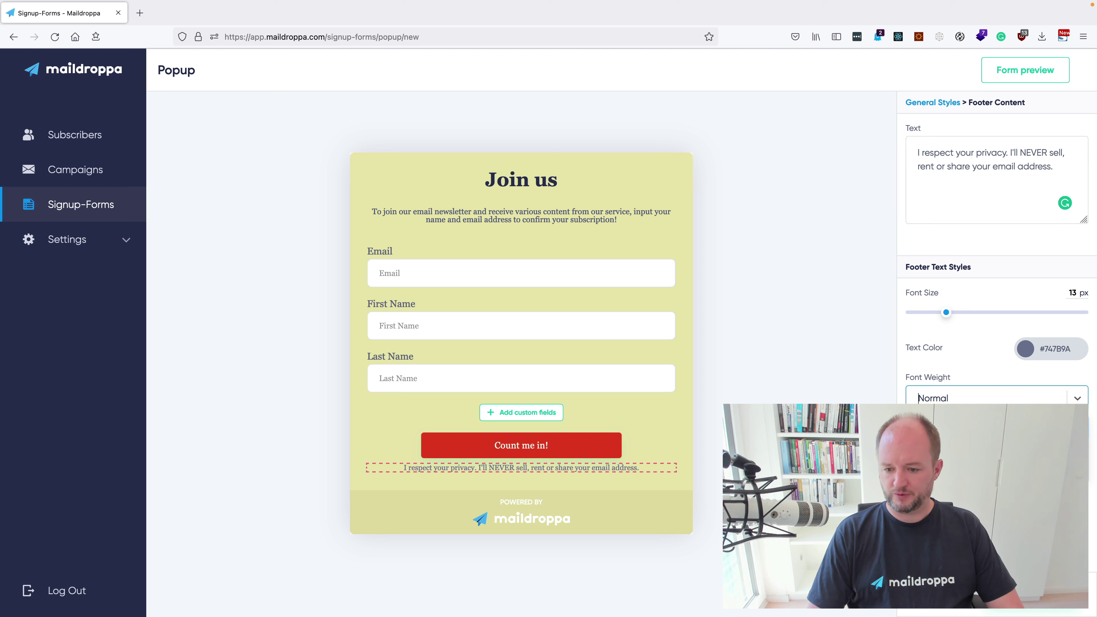
click(950, 417)
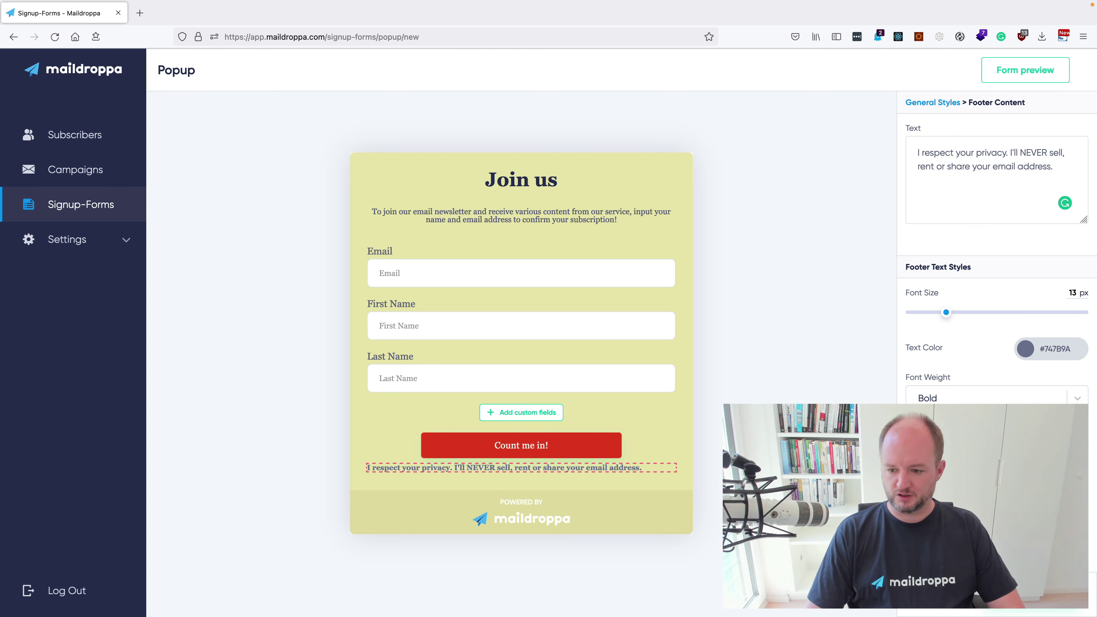
key(Down)
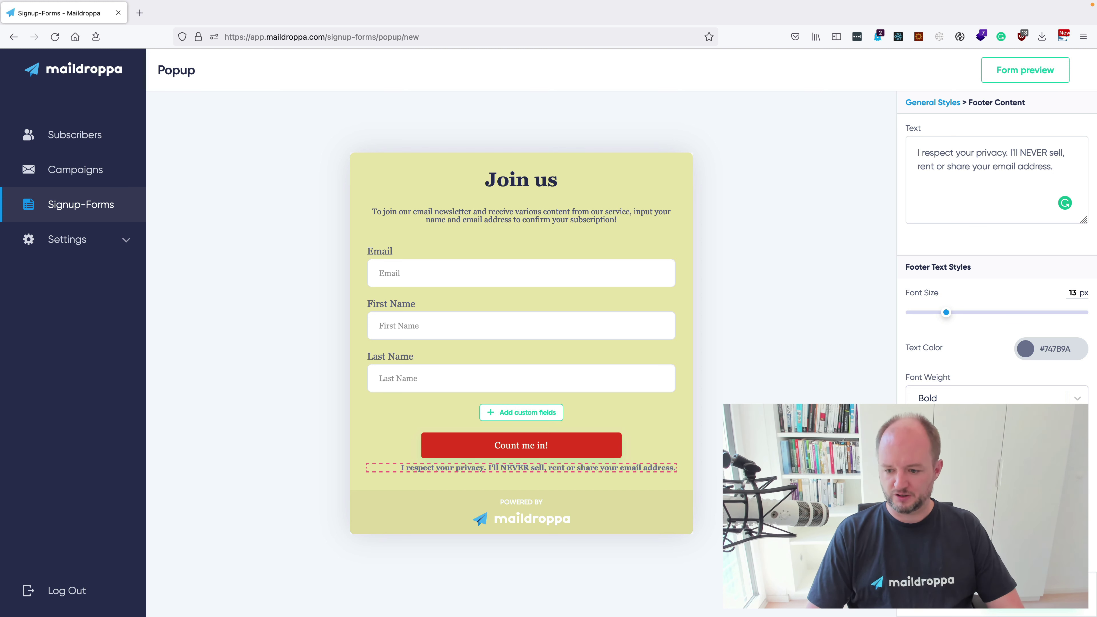
key(Up)
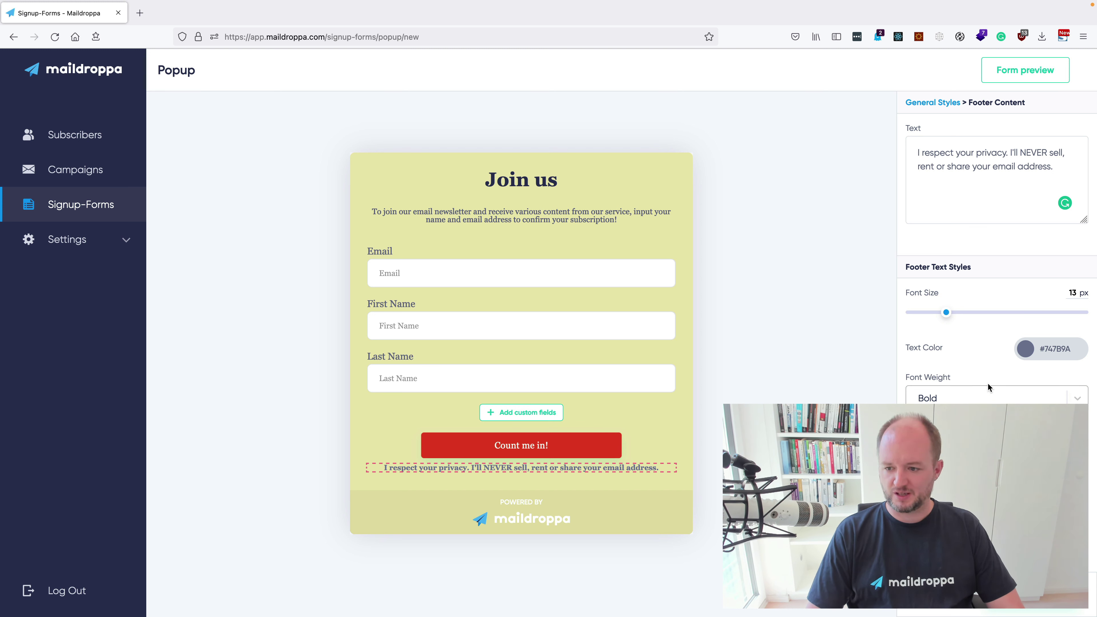
click(943, 104)
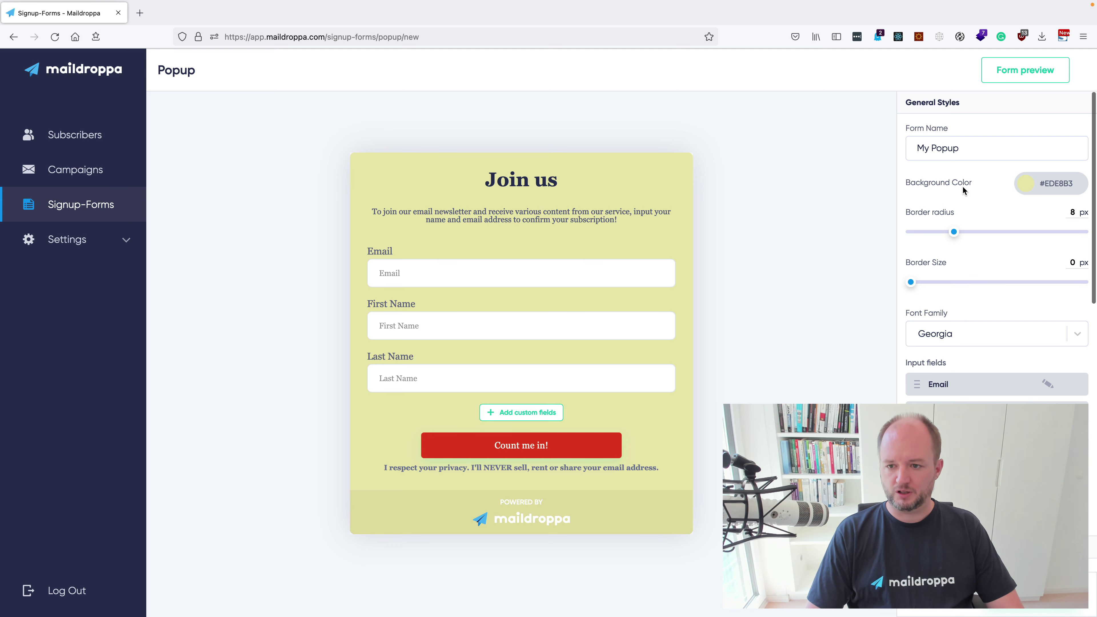
Change the header text to 'Join us now!' and raise its size from 34 px to 48 px
click(579, 170)
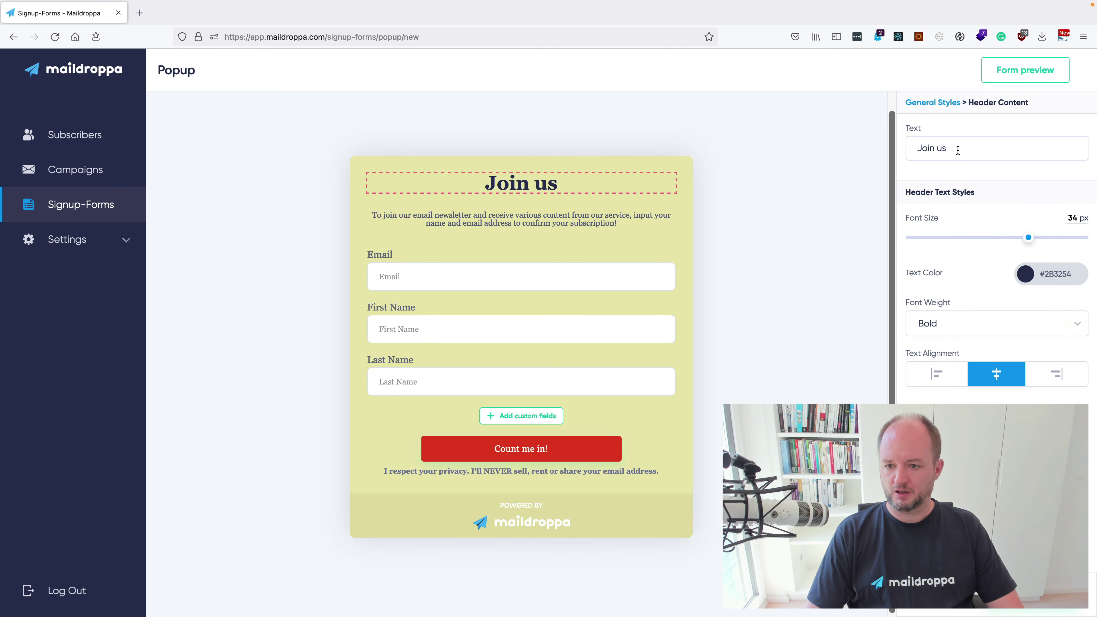
drag(959, 149, 879, 146)
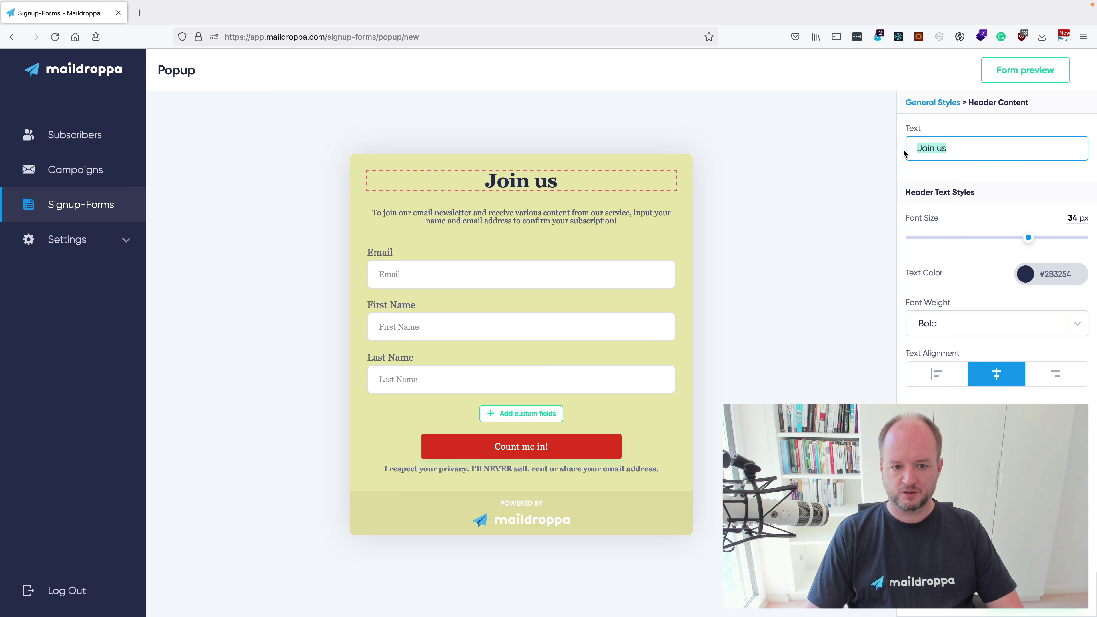
click(957, 146)
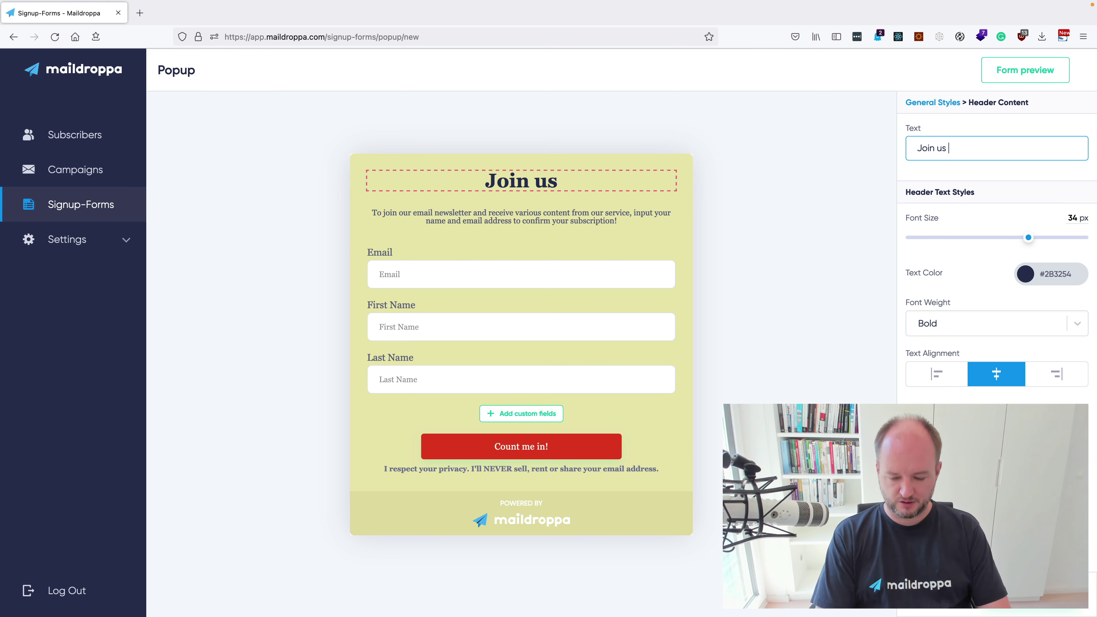
text(now!)
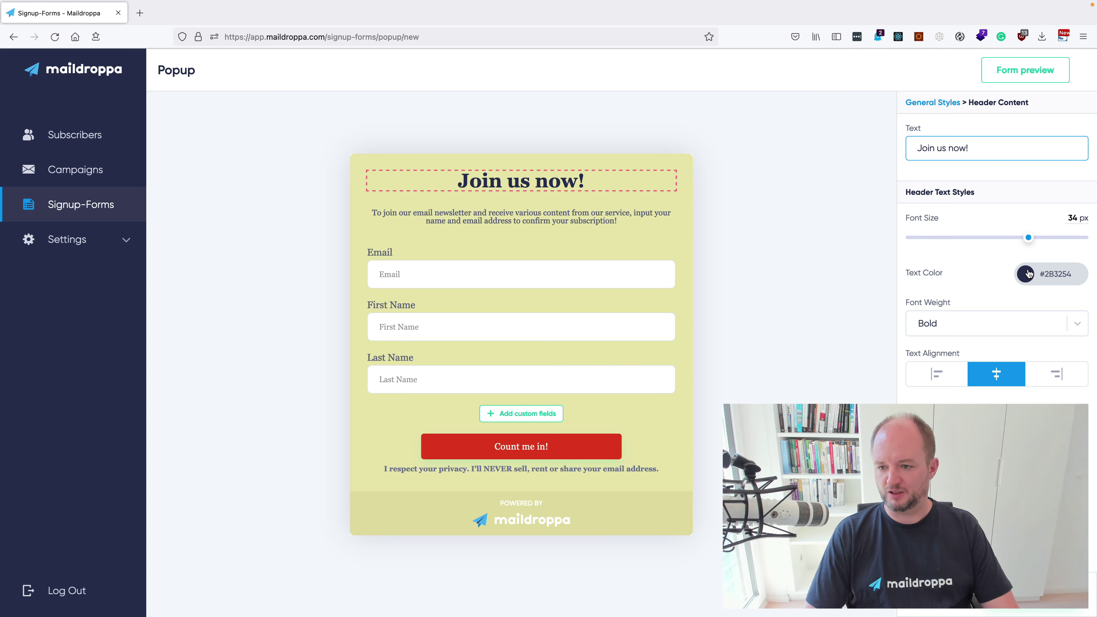
drag(1033, 241, 1089, 241)
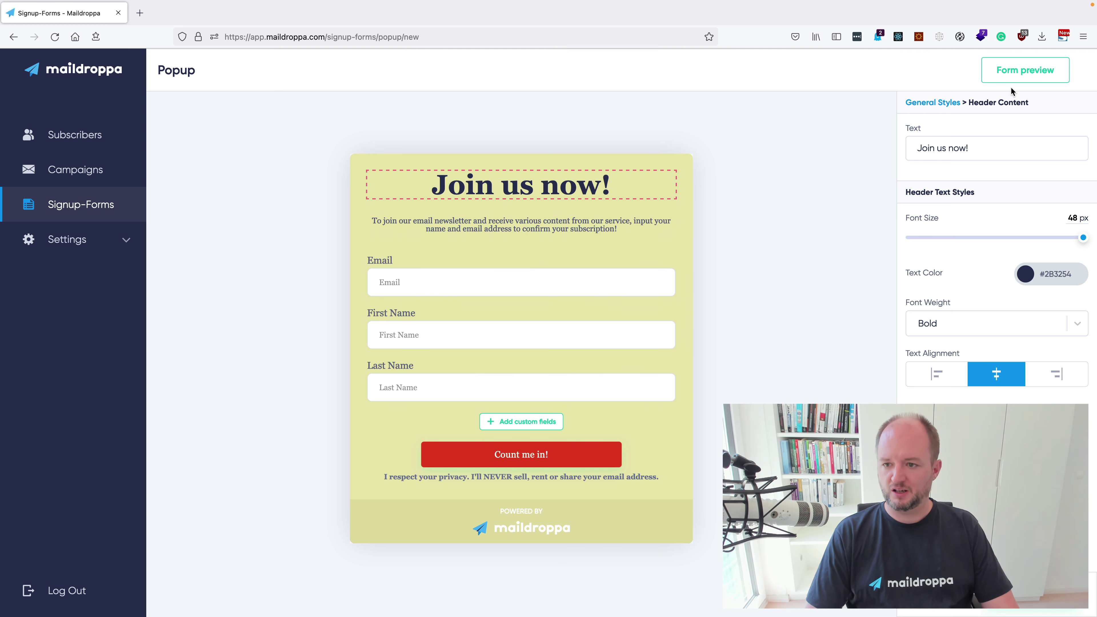
Open Form preview to view the finished popup over a sample page
click(1013, 76)
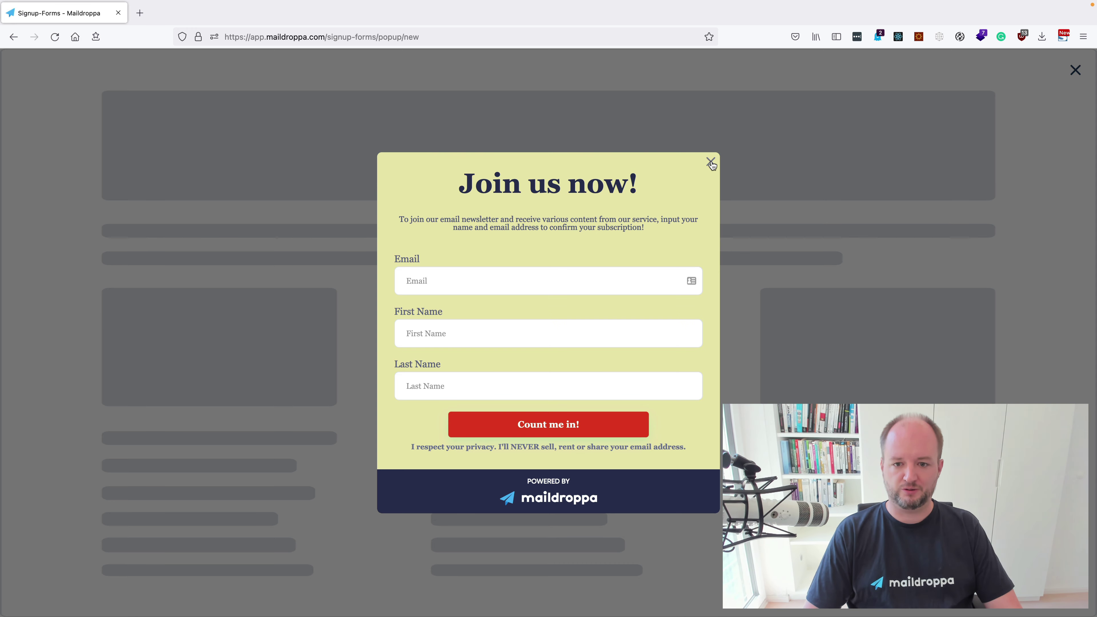
Close the preview to return to the form editor
click(710, 162)
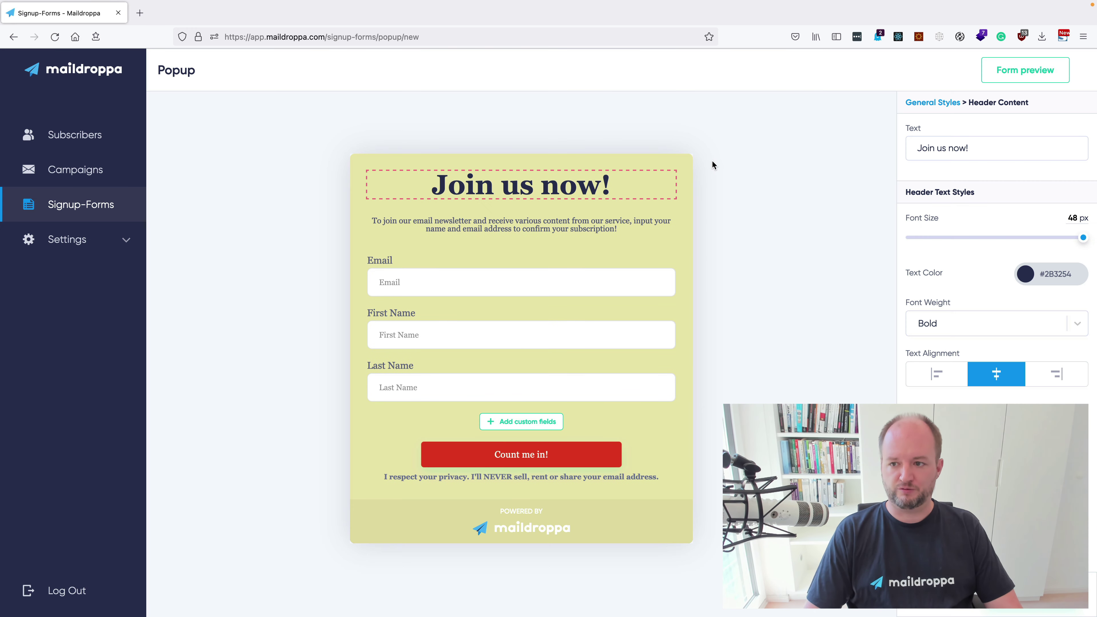